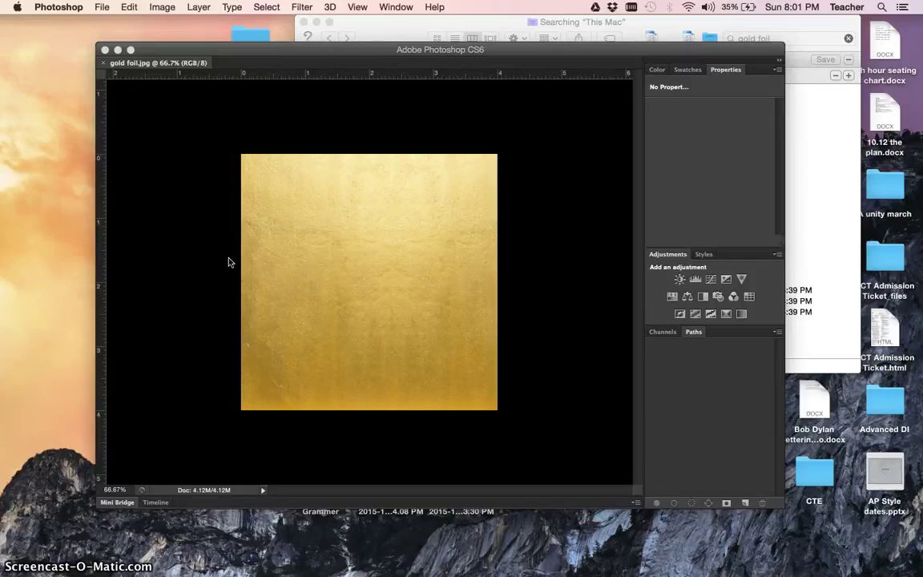
- Show the hidden Tools panel, options bar, History and Layers panels
{"action": "key", "text": "Tab"}
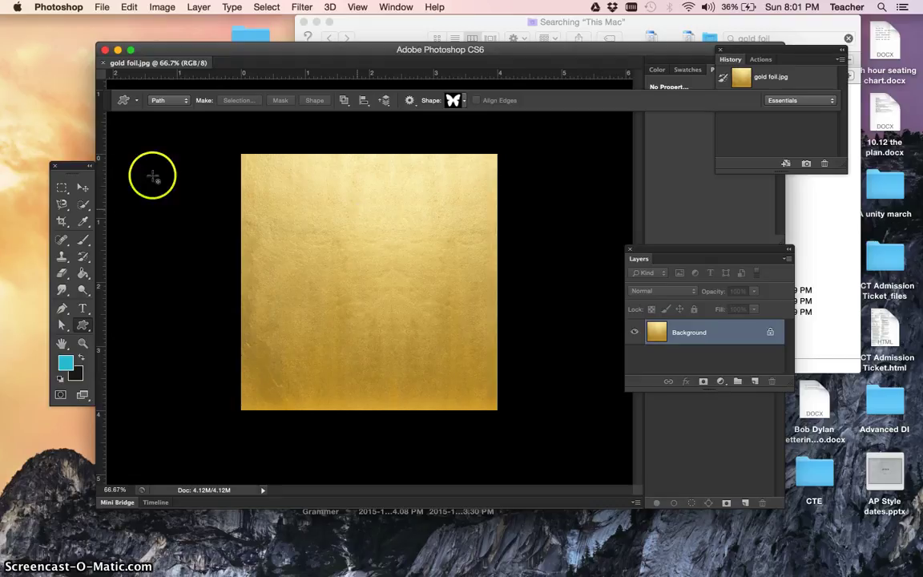
- Move the Tools panel beside the gold image and switch to the Custom Shape Tool
{"action": "left_click", "coordinate": [88, 165]}
{"action": "left_click_drag", "start_coordinate": [87, 165], "coordinate": [171, 146]}
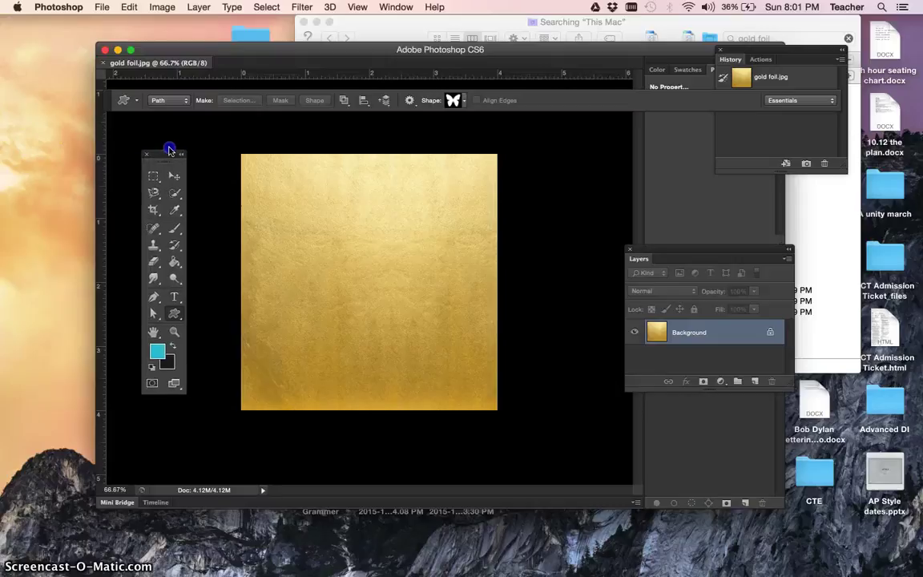
{"action": "left_click_drag", "start_coordinate": [180, 312], "coordinate": [211, 311]}
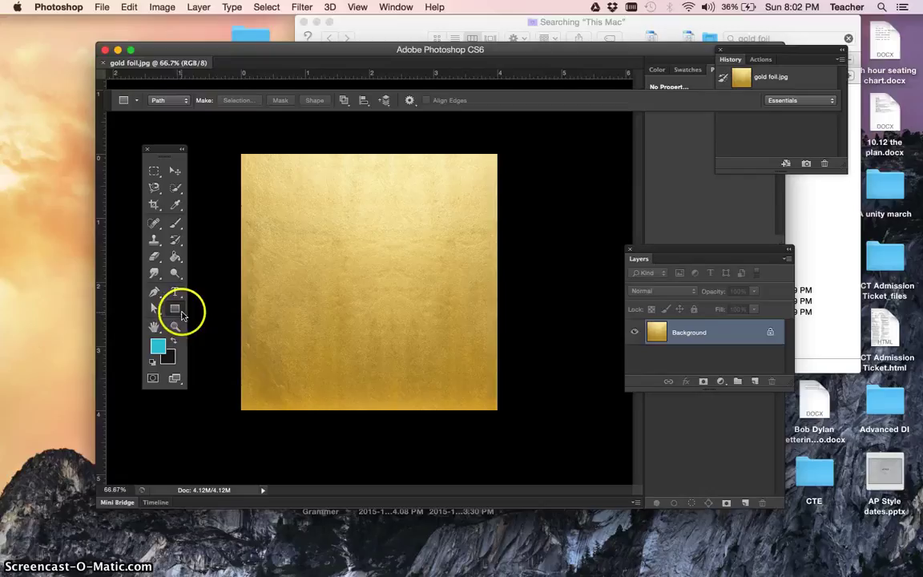
{"action": "left_click_drag", "start_coordinate": [182, 314], "coordinate": [214, 372]}
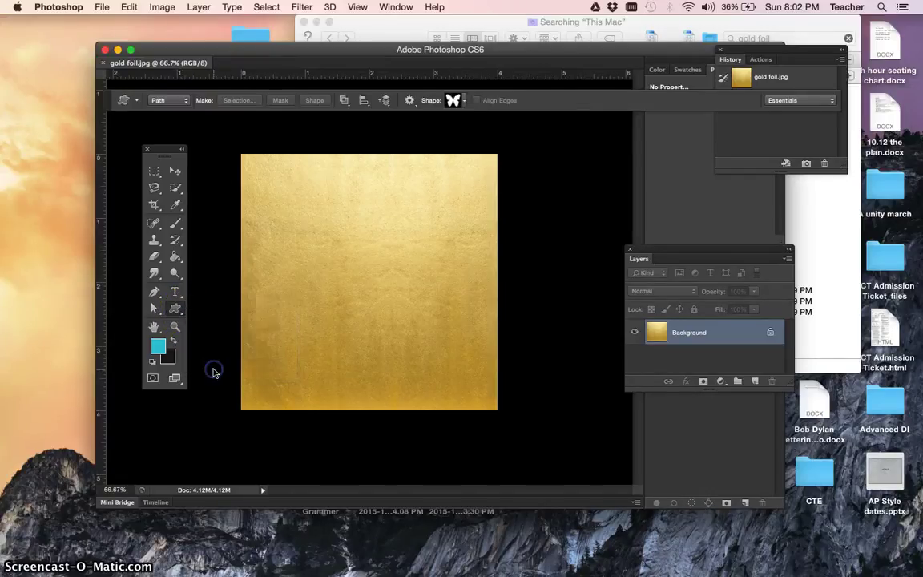
- Open the custom shape picker showing the full shape library
{"action": "left_click", "coordinate": [465, 103]}
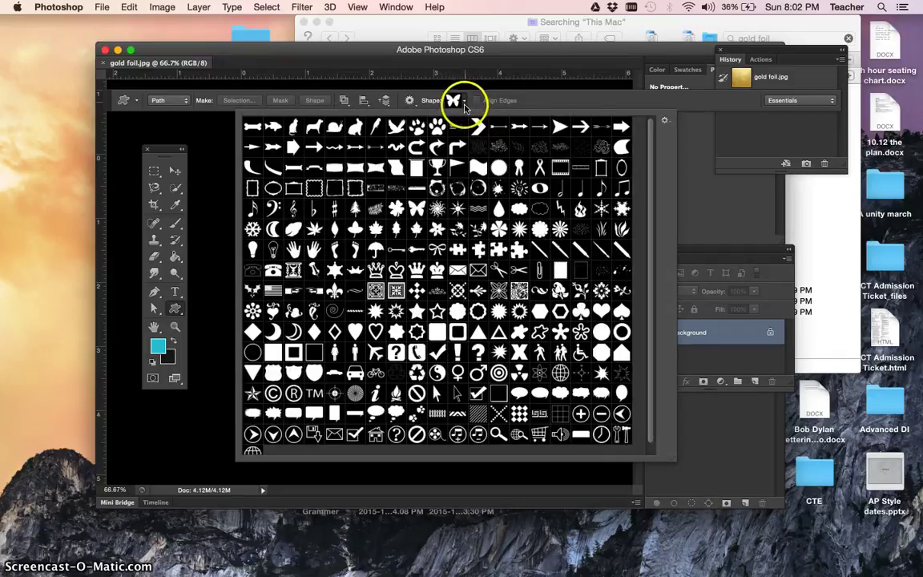
{"action": "left_click", "coordinate": [464, 103]}
{"action": "left_click", "coordinate": [465, 103]}
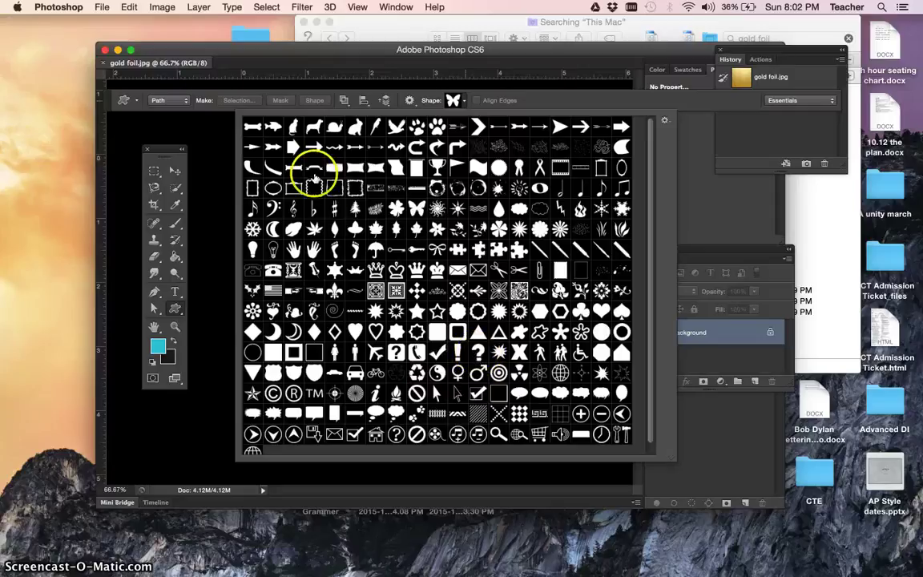
{"action": "left_click", "coordinate": [665, 122]}
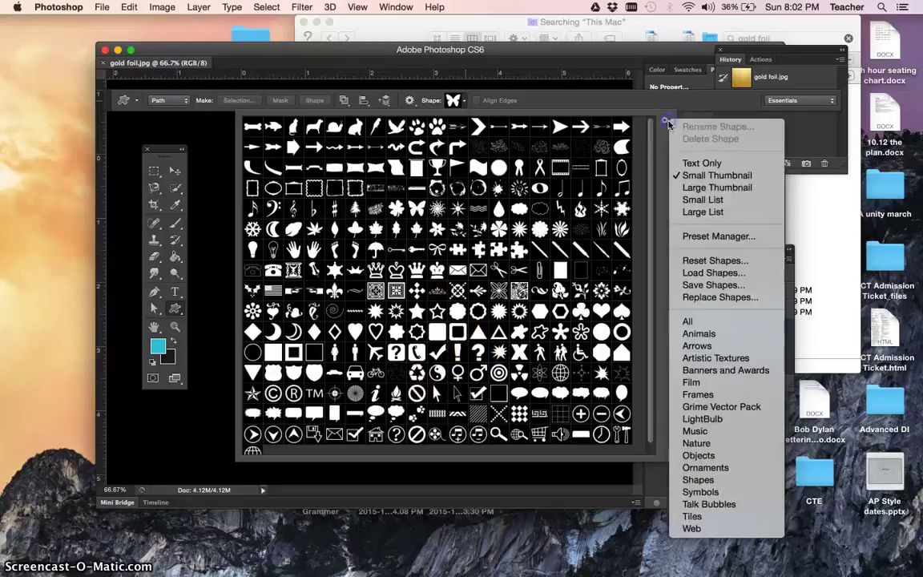
{"action": "left_click", "coordinate": [715, 323]}
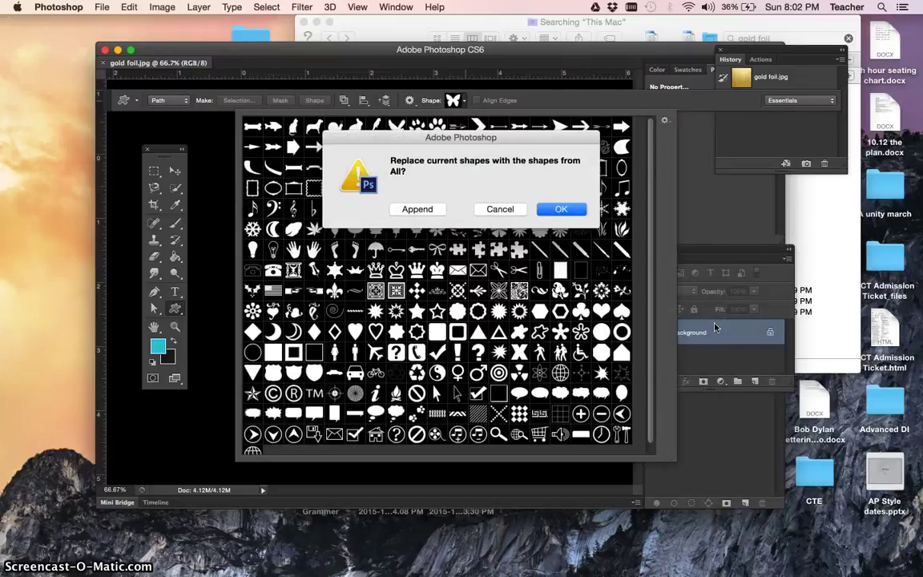
{"action": "left_click", "coordinate": [561, 210]}
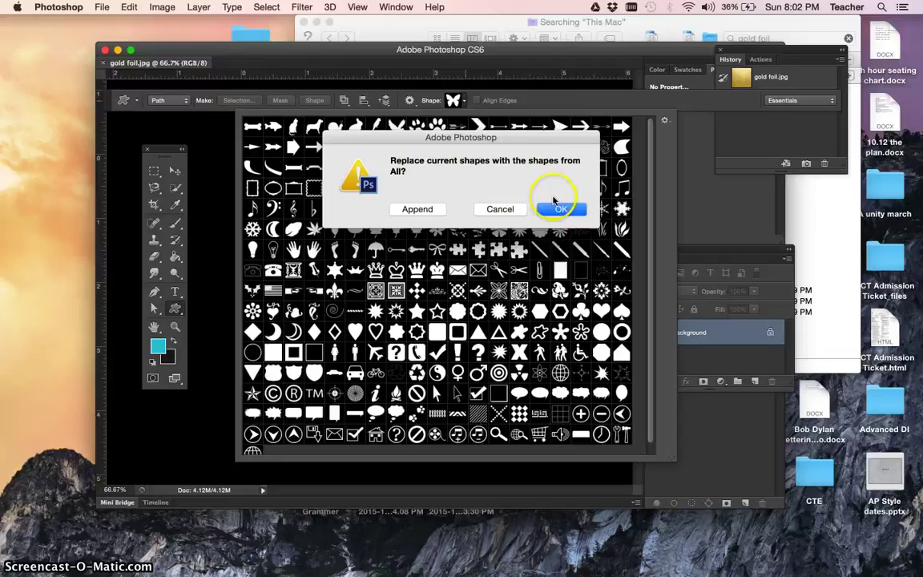
{"action": "left_click", "coordinate": [554, 210]}
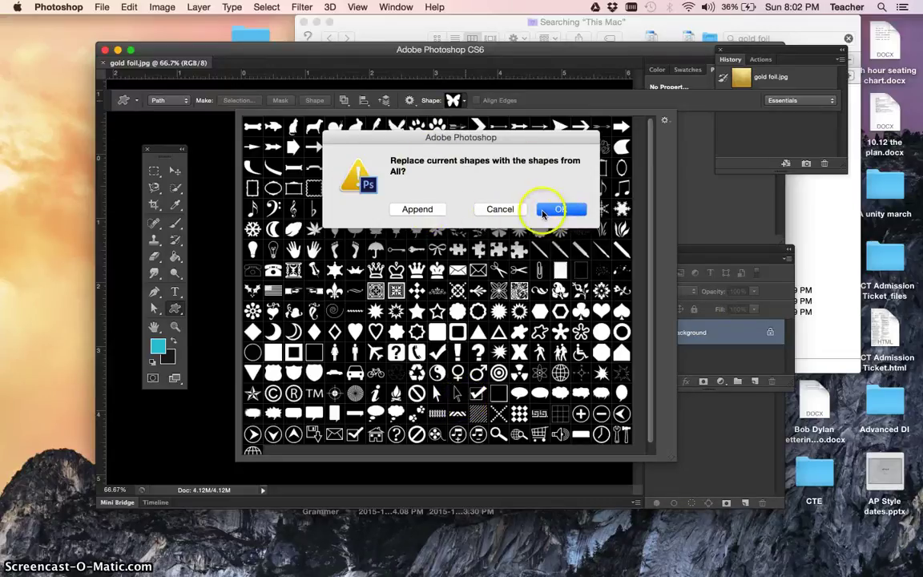
{"action": "left_click", "coordinate": [497, 209]}
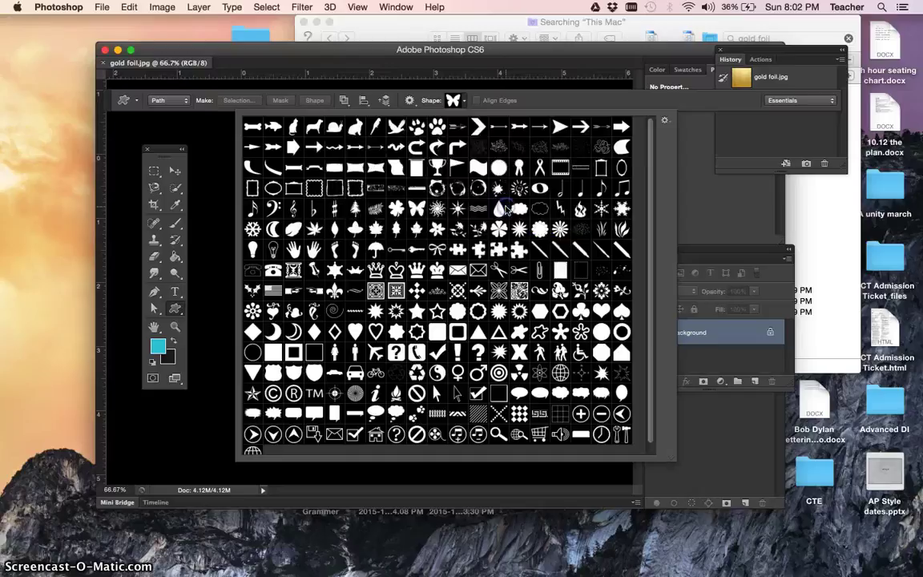
- Pick Flower 1 and drag a large scalloped flower path across the gold foil
{"action": "left_click", "coordinate": [458, 311]}
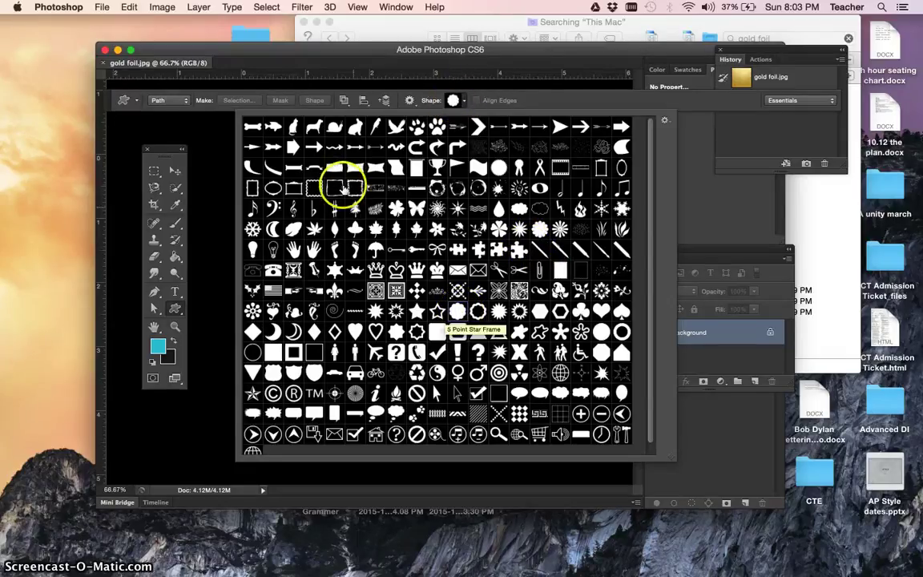
{"action": "left_click", "coordinate": [209, 189]}
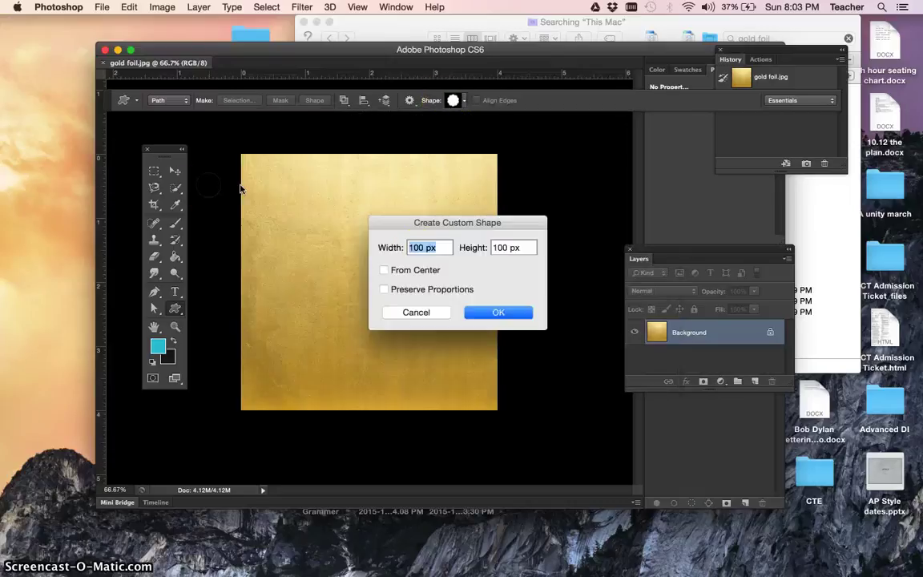
{"action": "left_click", "coordinate": [488, 312]}
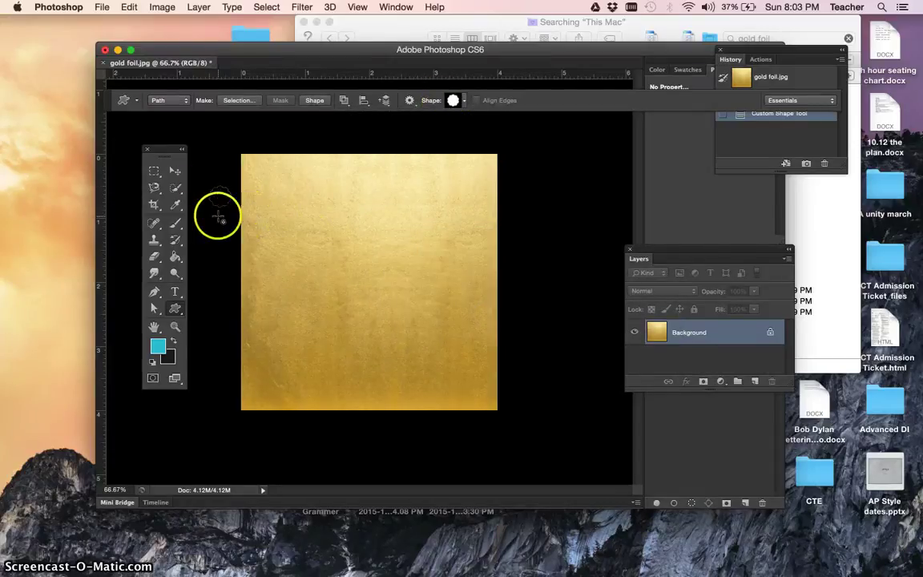
{"action": "key", "text": "super+z"}
{"action": "left_click_drag", "start_coordinate": [279, 187], "coordinate": [475, 364]}
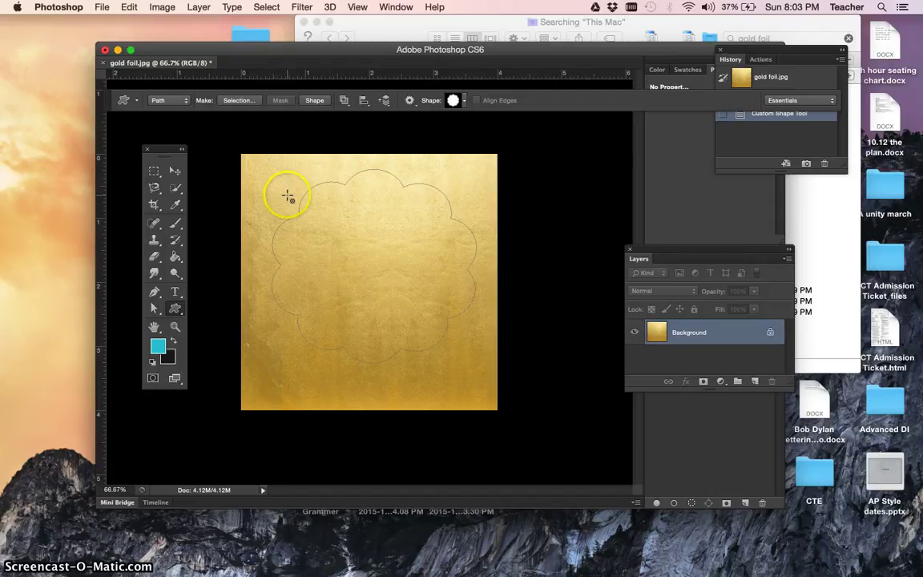
{"action": "left_click", "coordinate": [187, 103]}
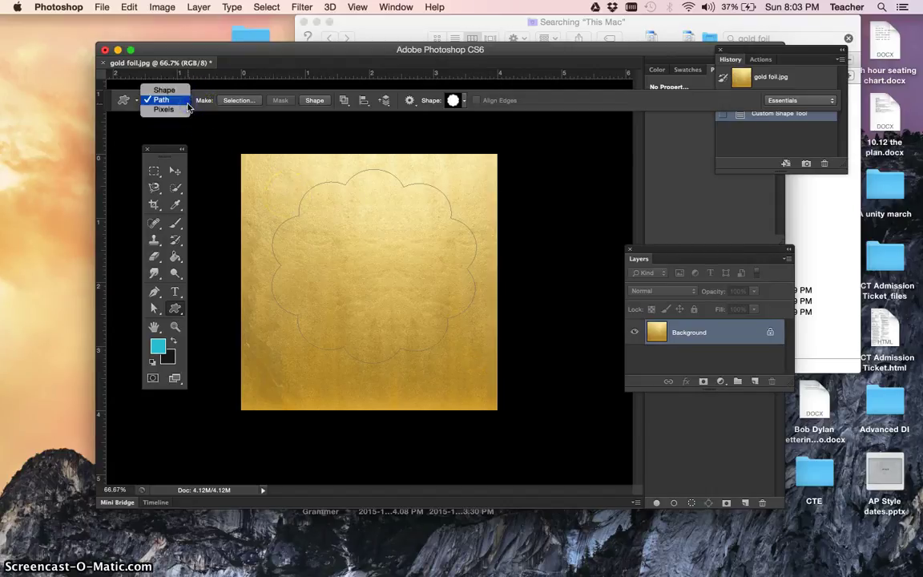
{"action": "left_click", "coordinate": [183, 96]}
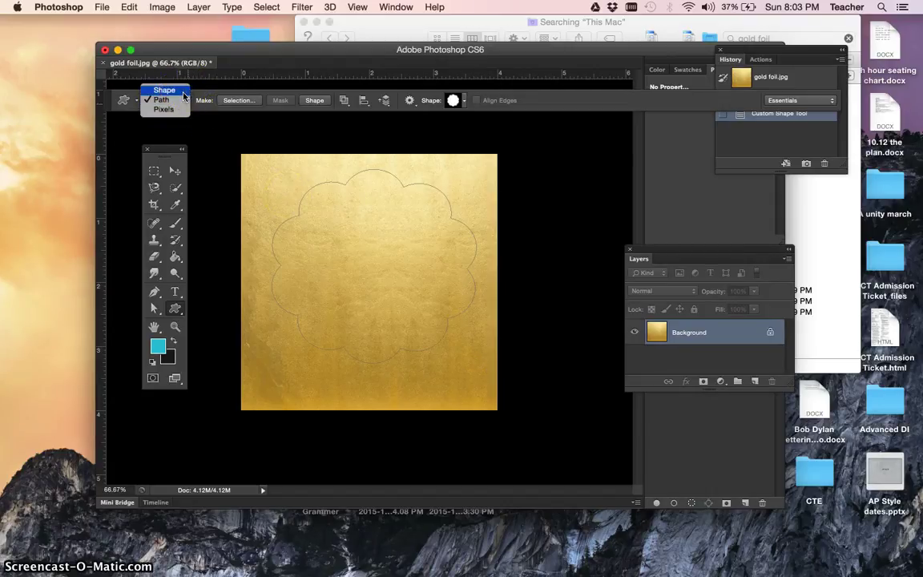
{"action": "left_click_drag", "start_coordinate": [268, 162], "coordinate": [328, 223]}
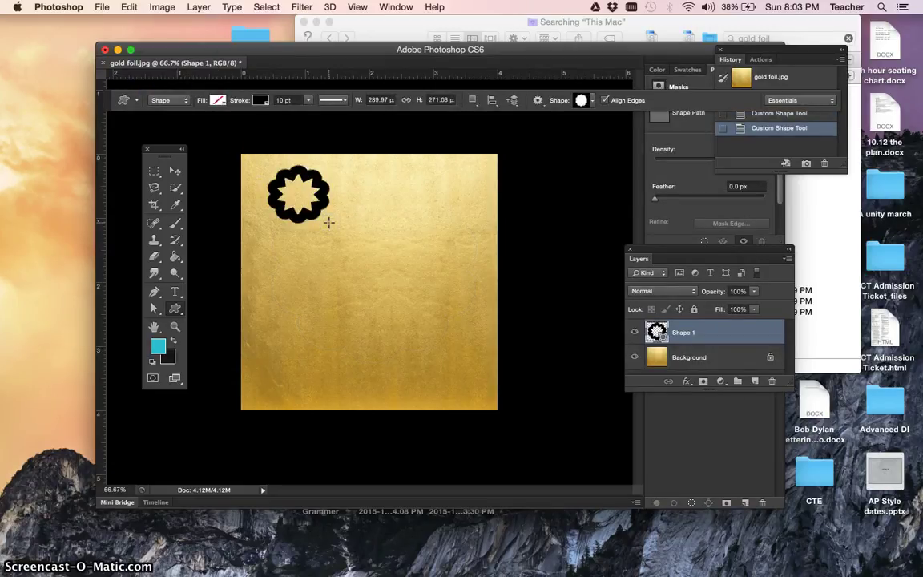
{"action": "key", "text": "super+z"}
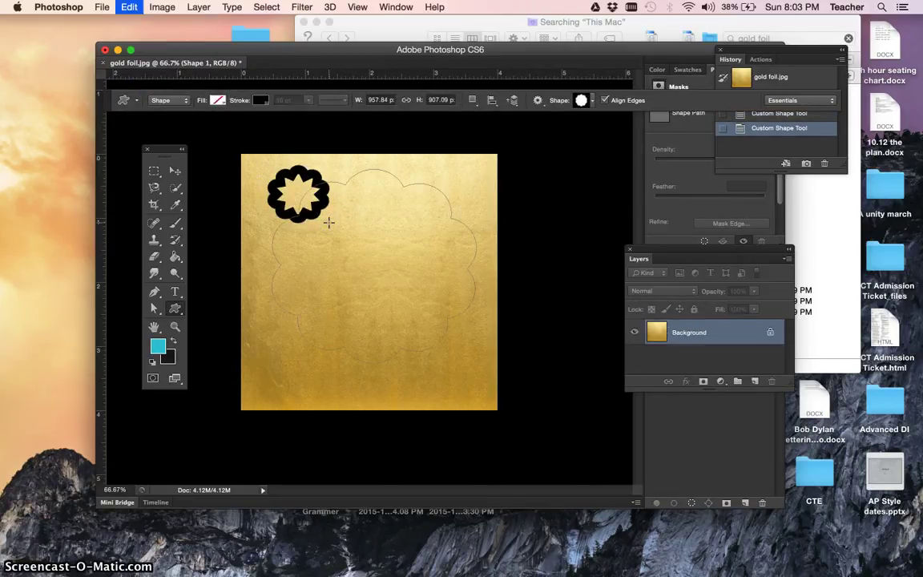
{"action": "left_click_drag", "start_coordinate": [346, 165], "coordinate": [297, 246]}
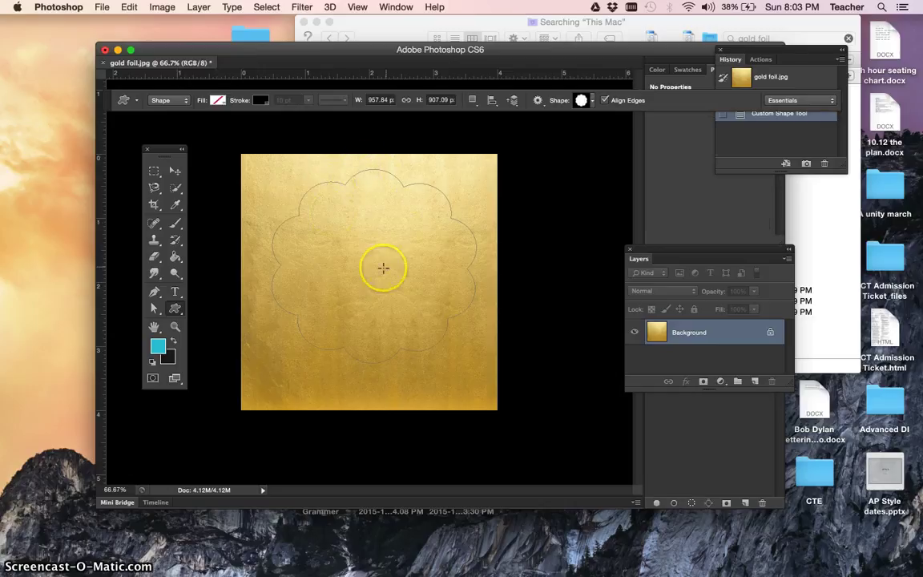
{"action": "left_click", "coordinate": [183, 101]}
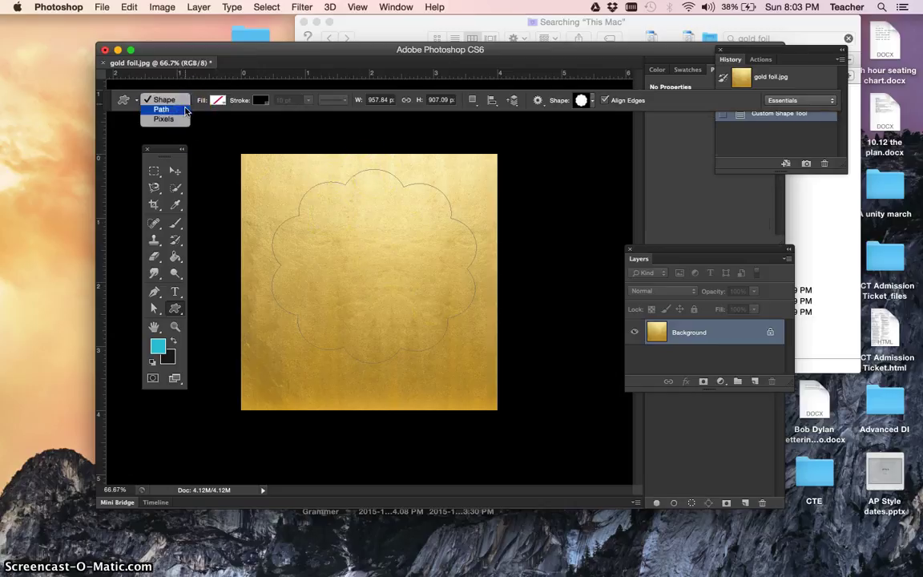
{"action": "left_click", "coordinate": [160, 109]}
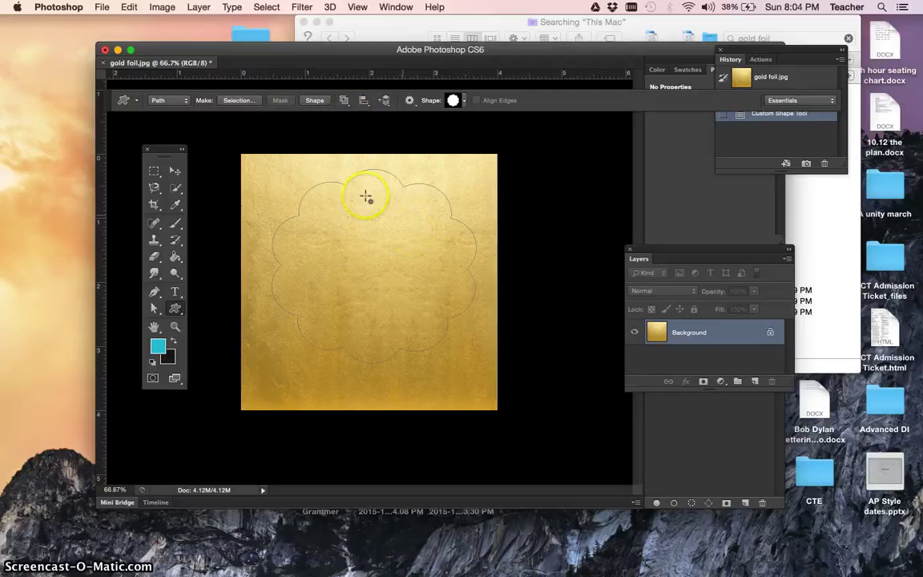
- Turn the flower path into a selection and convert the Background into Layer 0
{"action": "left_click", "coordinate": [239, 100]}
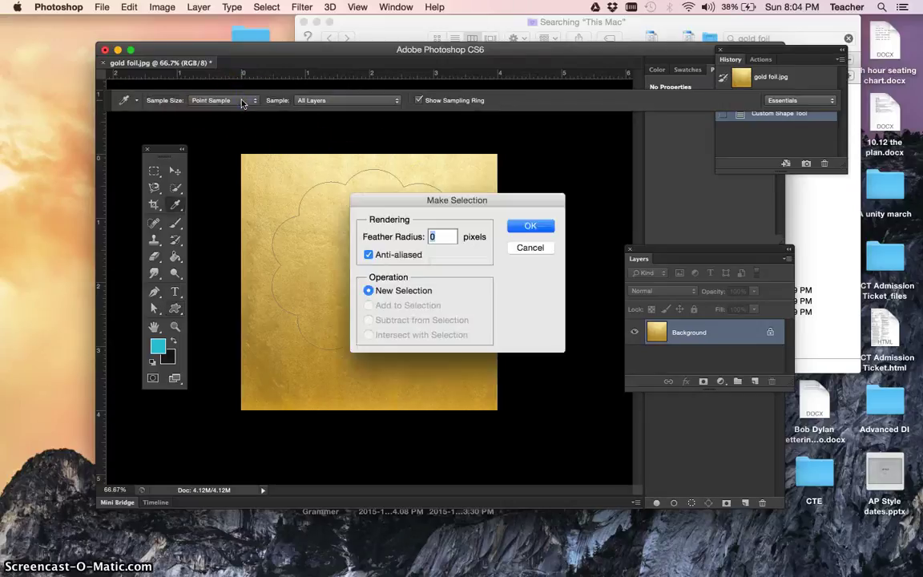
{"action": "left_click", "coordinate": [530, 226]}
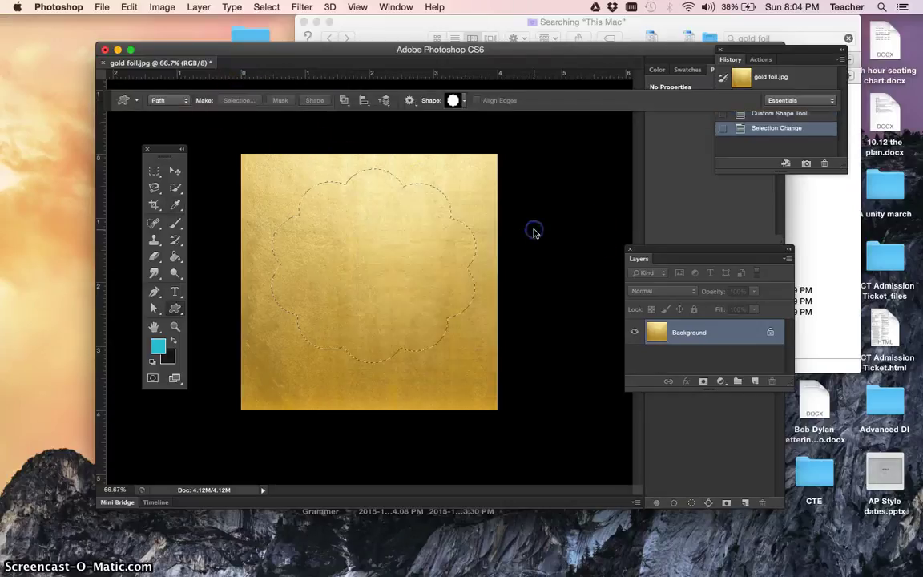
{"action": "left_click", "coordinate": [439, 198]}
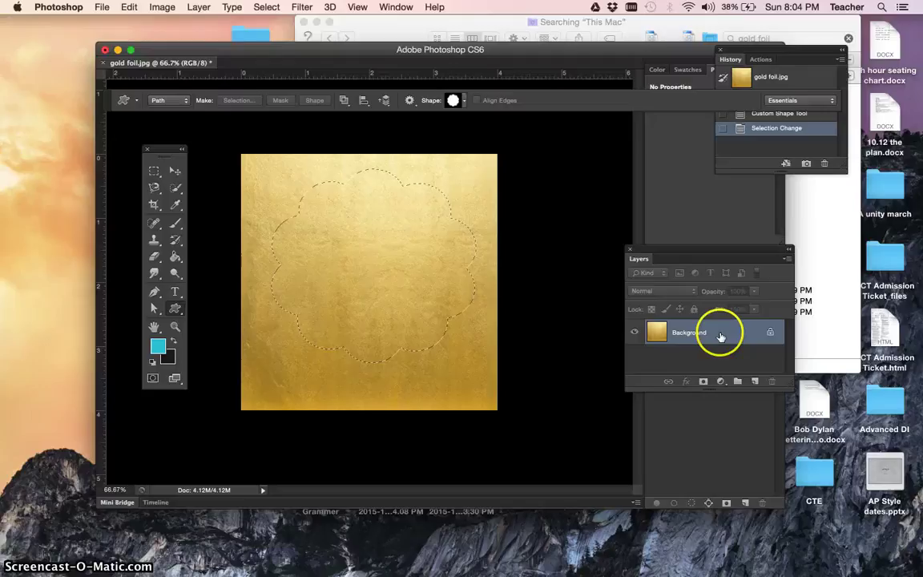
{"action": "double_click", "coordinate": [770, 332]}
{"action": "left_click", "coordinate": [693, 286]}
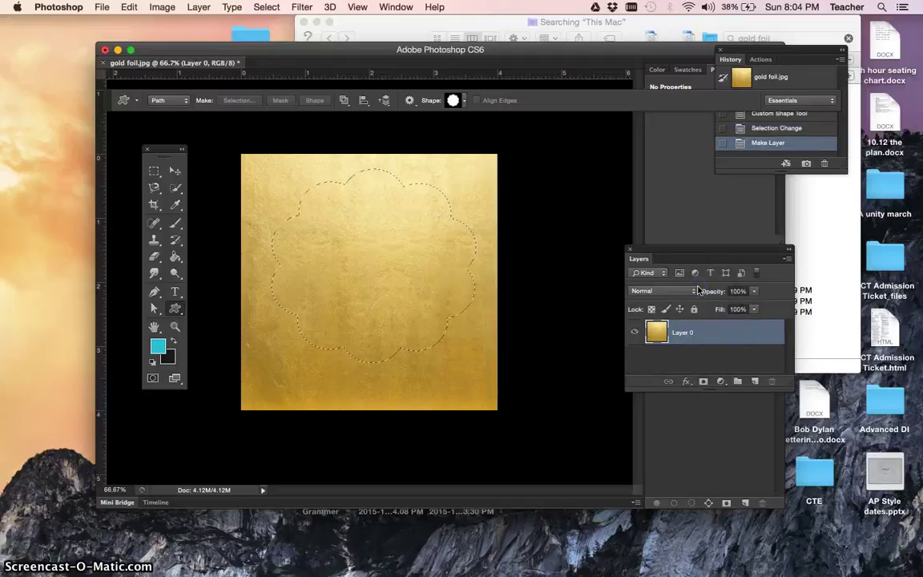
- Invert the selection, delete the foil outside the flower, and deselect
{"action": "left_click", "coordinate": [269, 7]}
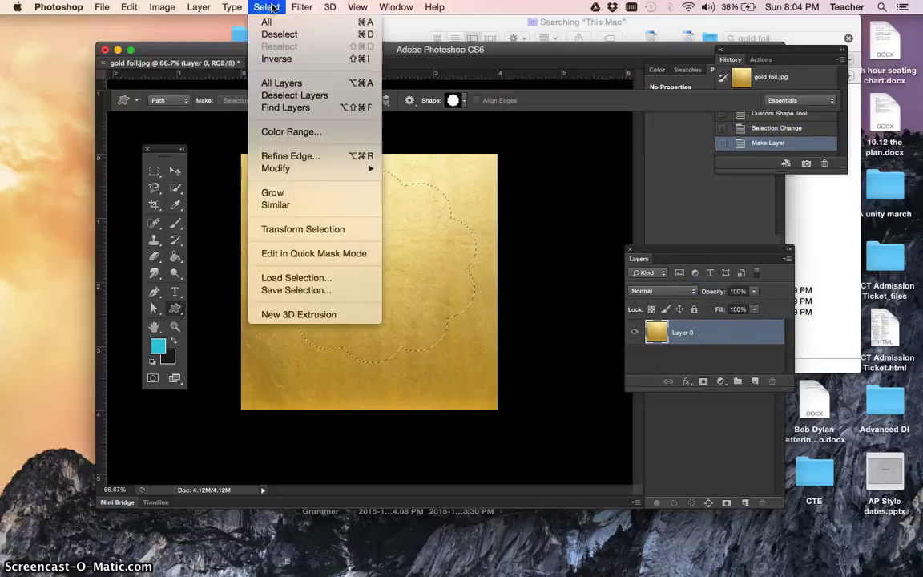
{"action": "left_click", "coordinate": [276, 59]}
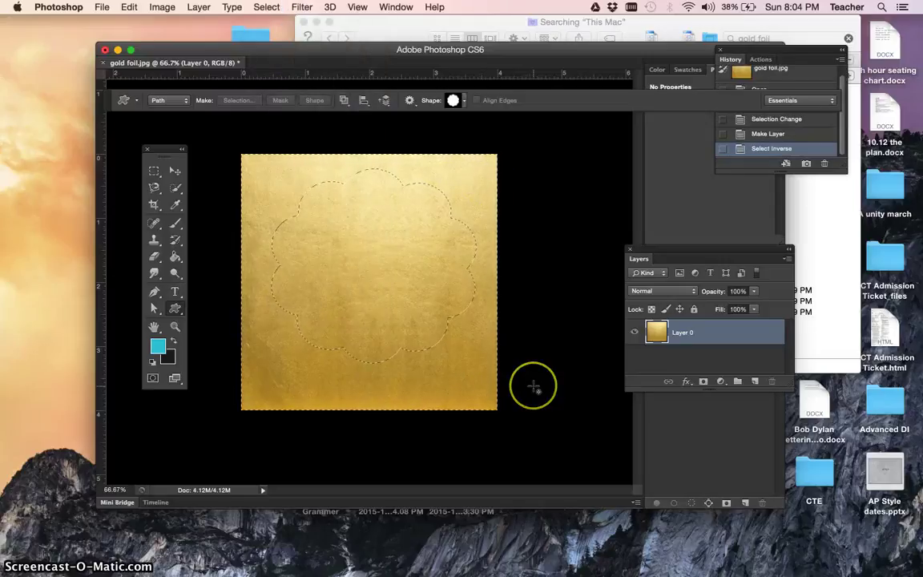
{"action": "key", "text": "Delete"}
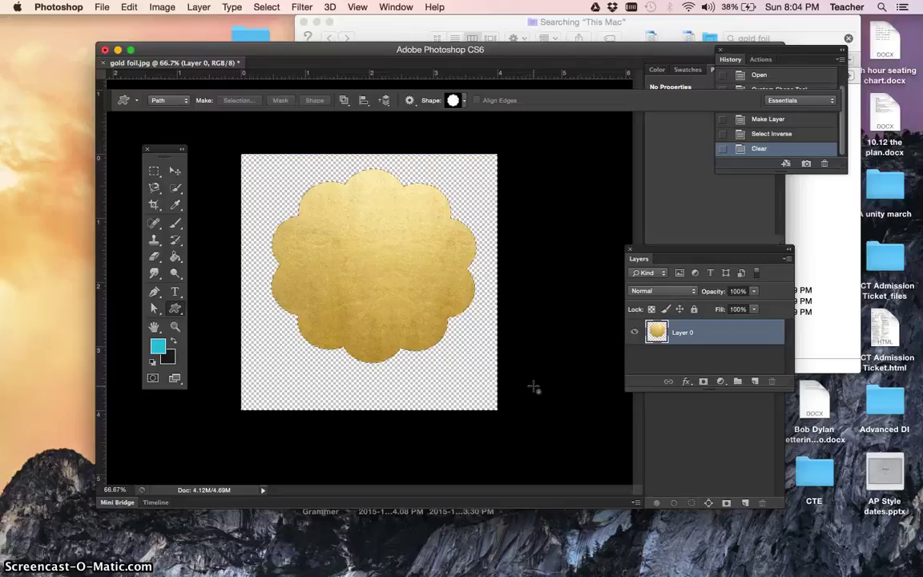
{"action": "key", "text": "super+d"}
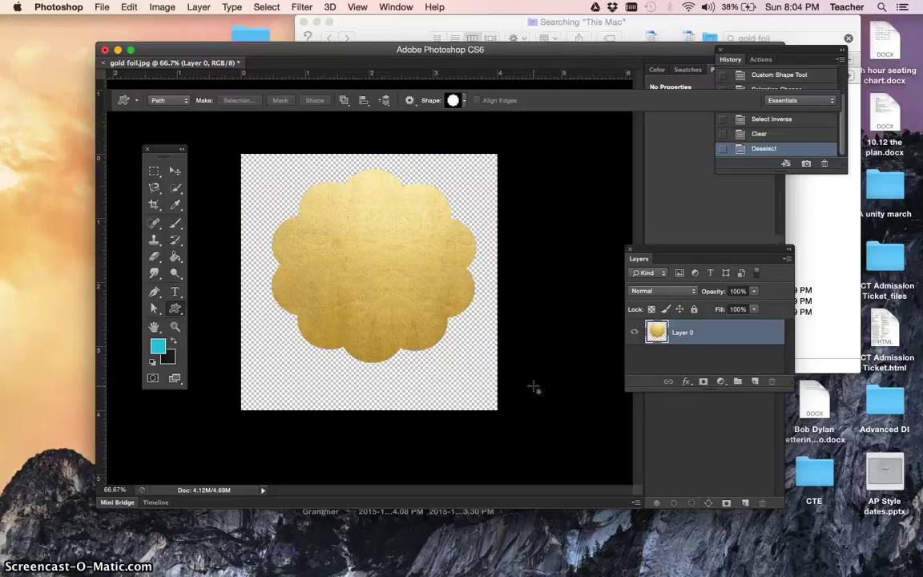
- Nudge the gold flower's position slightly with the Move tool
{"action": "left_click", "coordinate": [176, 171]}
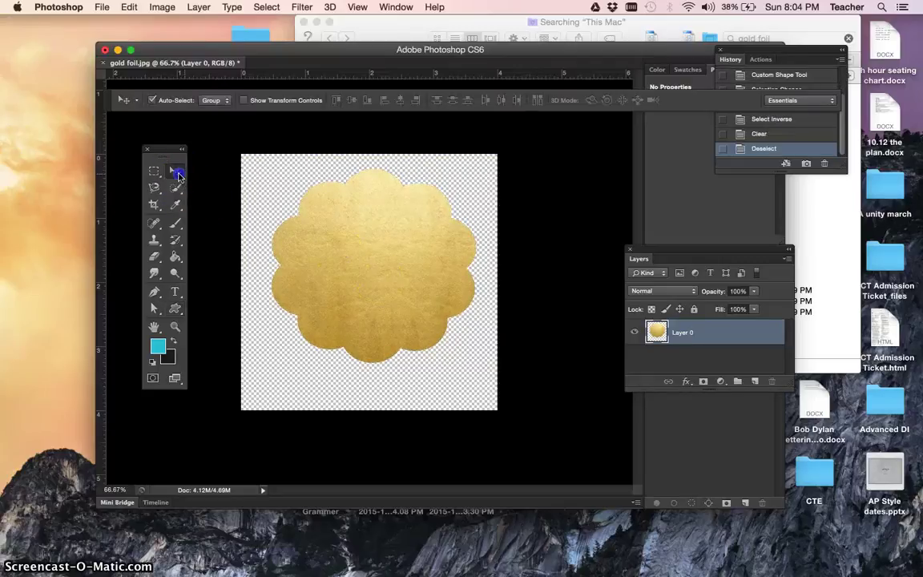
{"action": "left_click_drag", "start_coordinate": [366, 249], "coordinate": [364, 265]}
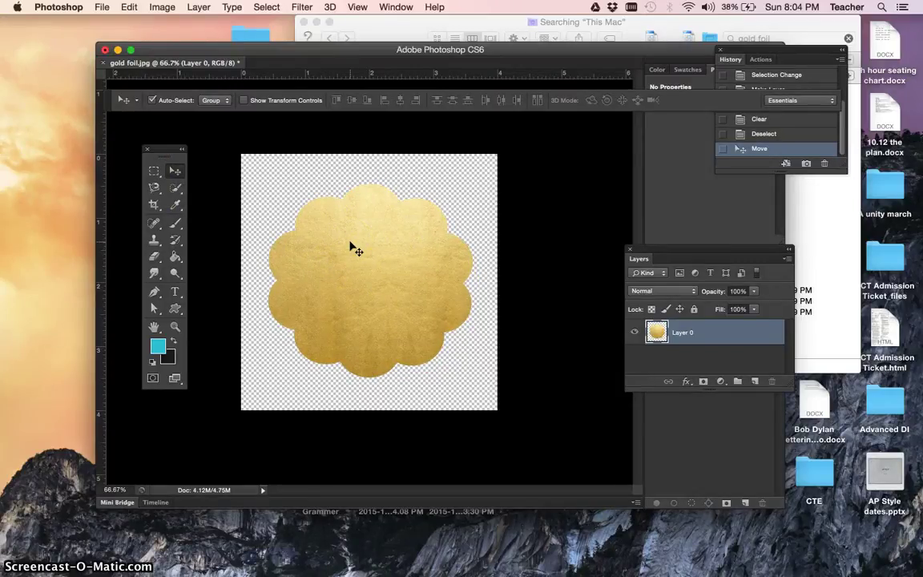
{"action": "left_click", "coordinate": [340, 292]}
{"action": "left_click", "coordinate": [395, 260]}
{"action": "mouse_move", "coordinate": [385, 253]}
{"action": "left_mouse_down"}
{"action": "mouse_move", "coordinate": [376, 238]}
{"action": "mouse_move", "coordinate": [382, 245]}
{"action": "left_mouse_up"}
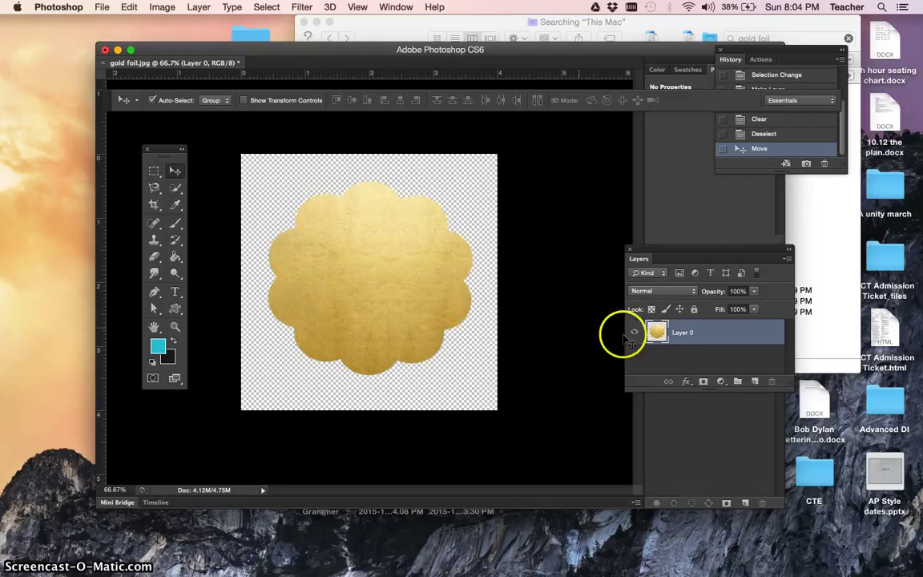
- Add a 3 px black outside Stroke effect to the flower layer
{"action": "left_click", "coordinate": [687, 382]}
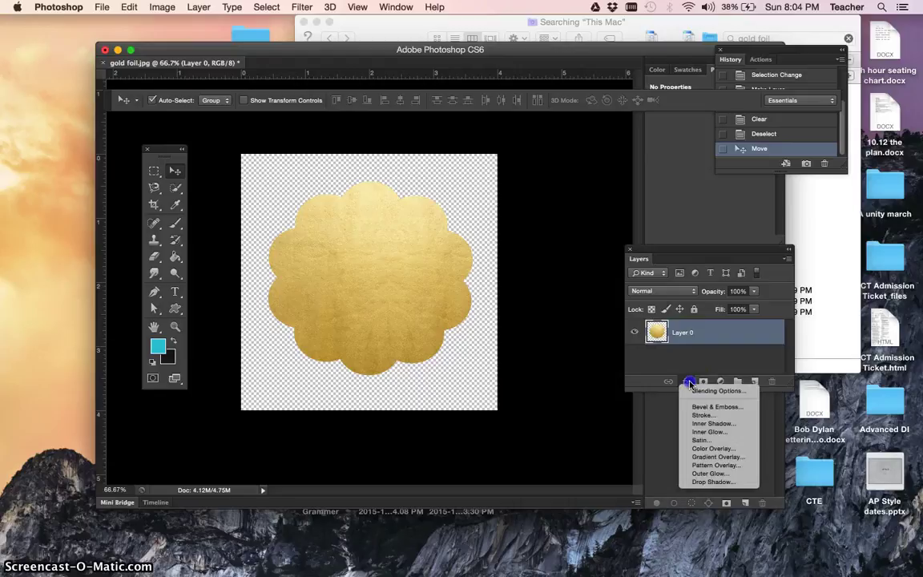
{"action": "mouse_move", "coordinate": [689, 385]}
{"action": "left_mouse_down"}
{"action": "mouse_move", "coordinate": [699, 386]}
{"action": "mouse_move", "coordinate": [706, 483]}
{"action": "mouse_move", "coordinate": [713, 453]}
{"action": "mouse_move", "coordinate": [700, 439]}
{"action": "mouse_move", "coordinate": [703, 413]}
{"action": "left_mouse_up"}
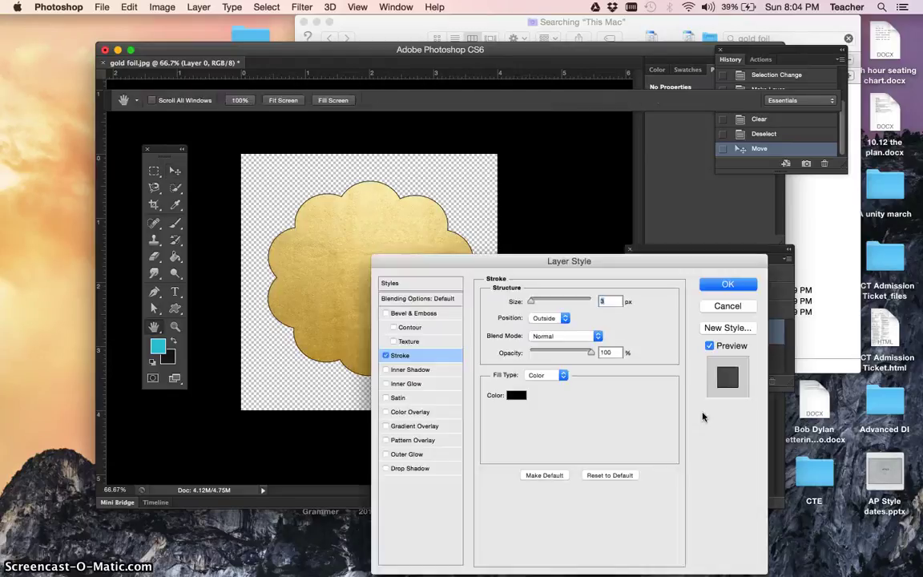
{"action": "left_click_drag", "start_coordinate": [612, 272], "coordinate": [726, 232]}
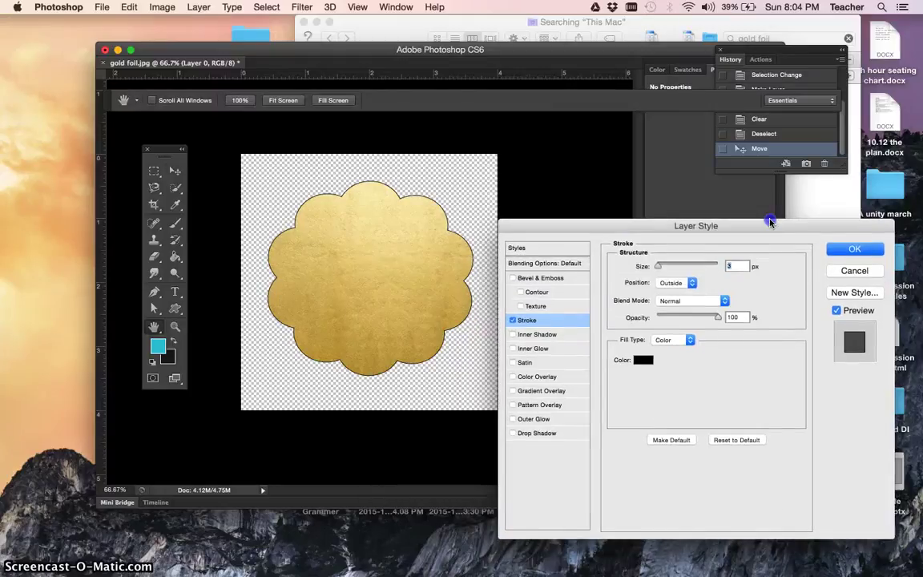
{"action": "left_click_drag", "start_coordinate": [768, 221], "coordinate": [799, 213]}
- Turn on Bevel & Emboss and Drop Shadow, then apply the layer style
{"action": "left_click", "coordinate": [543, 271]}
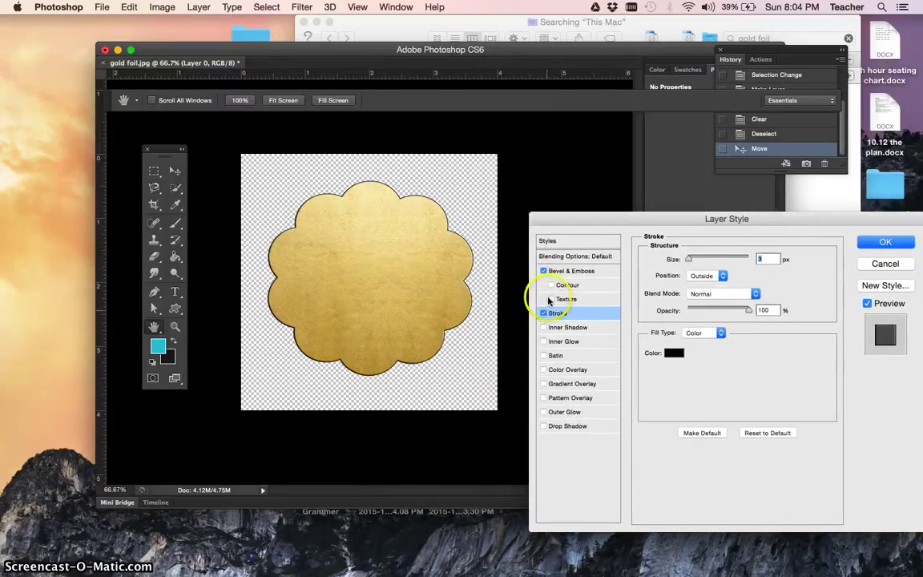
{"action": "left_click", "coordinate": [545, 427]}
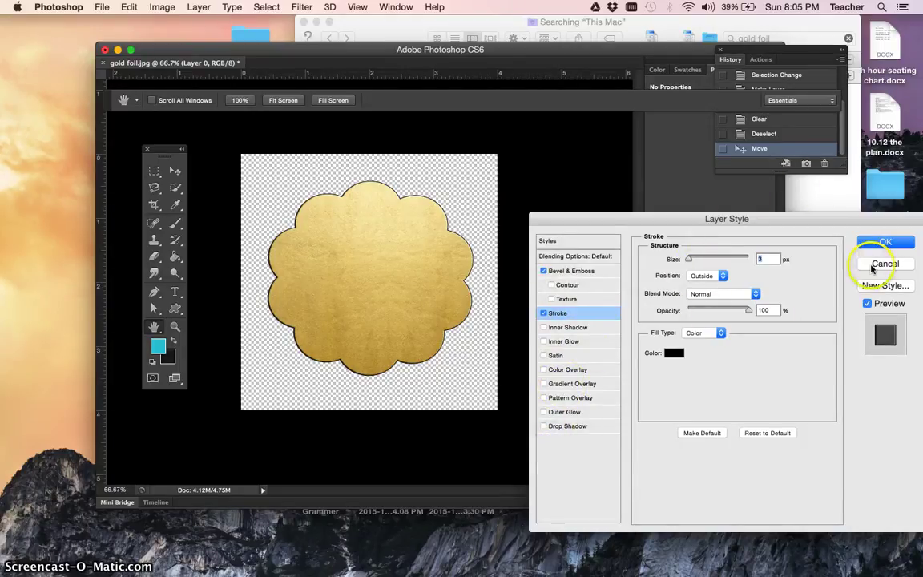
{"action": "left_click", "coordinate": [582, 427]}
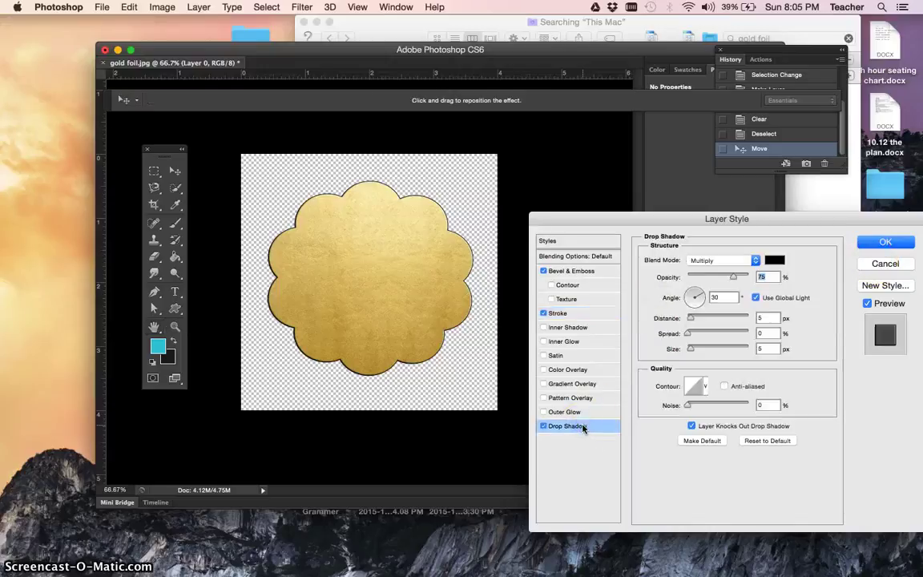
{"action": "left_click", "coordinate": [587, 427]}
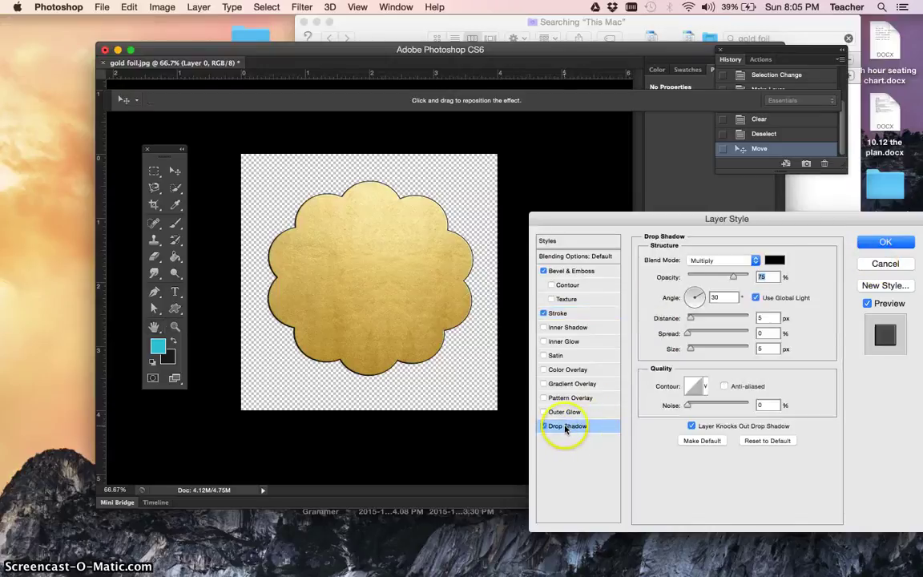
{"action": "left_click", "coordinate": [561, 314]}
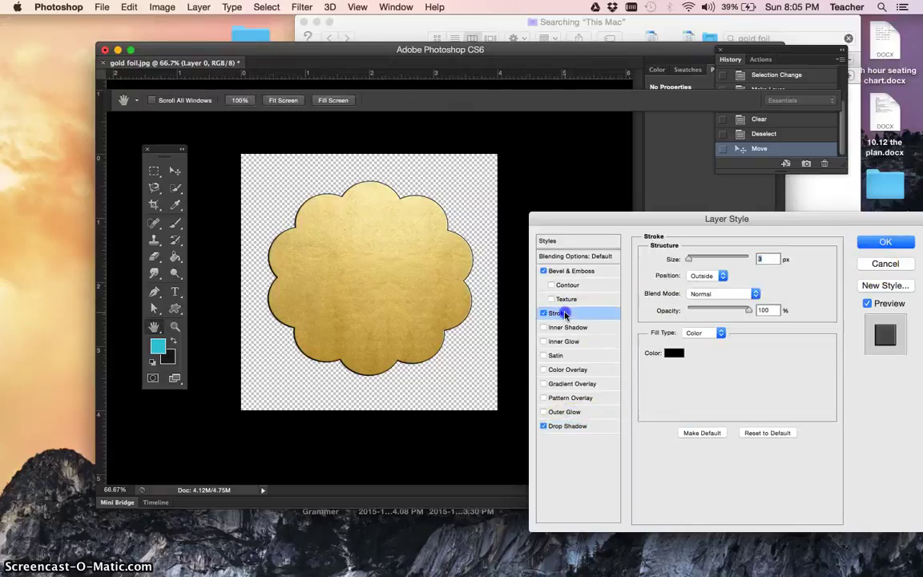
{"action": "left_click", "coordinate": [577, 271]}
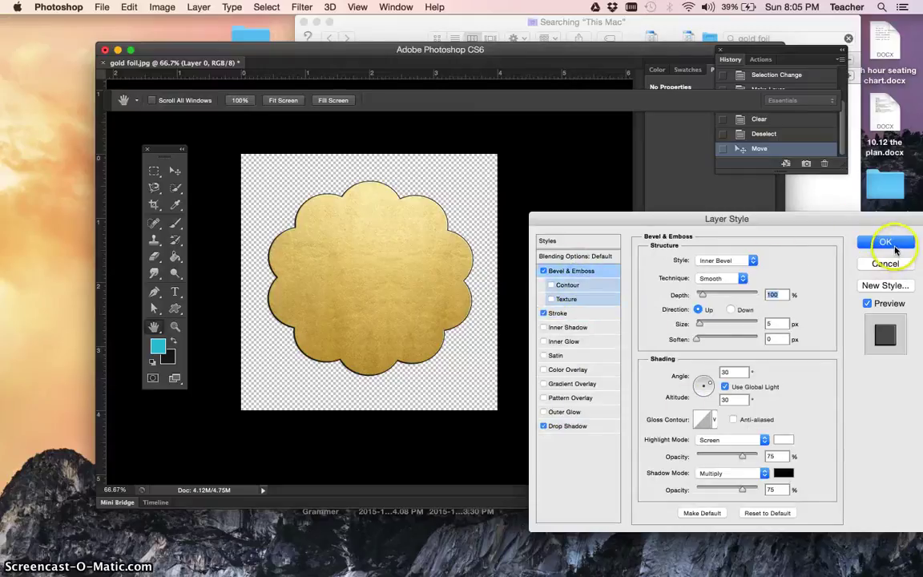
{"action": "left_click", "coordinate": [894, 246]}
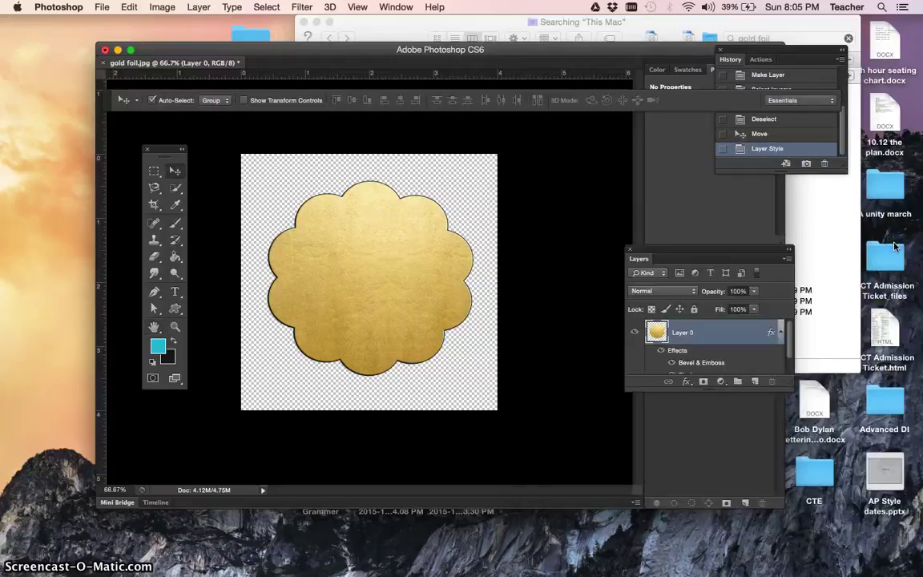